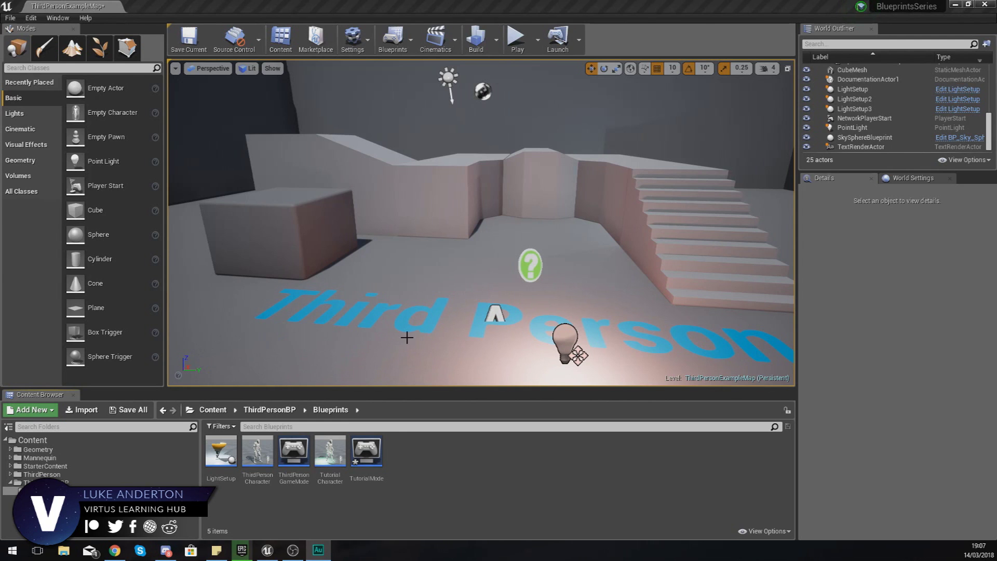
# Step: Bring up the Add New asset menu in the ThirdPersonBP Blueprints folder of the Content Browser
pyautogui.rightClick(409, 452)
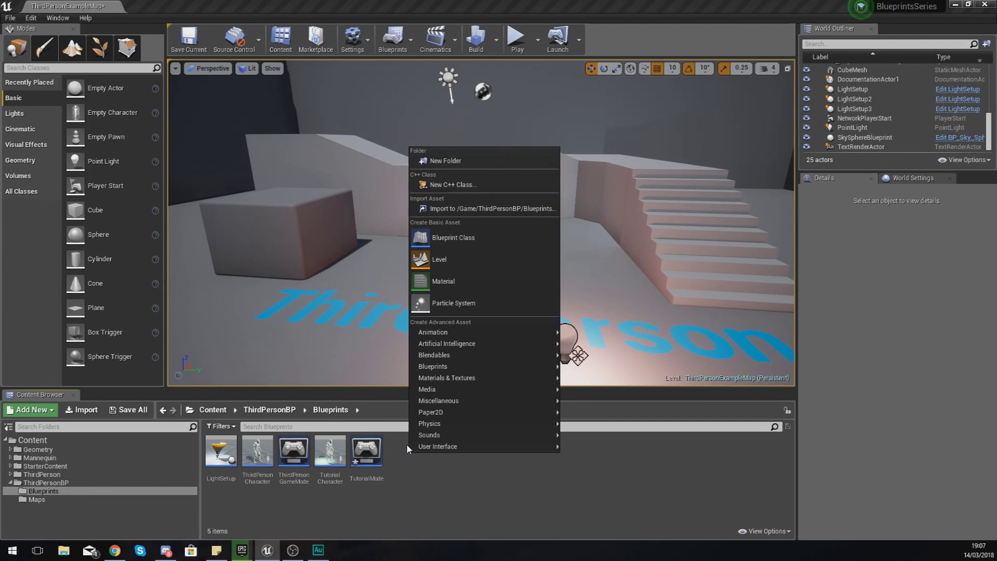
pyautogui.moveTo(467, 343)
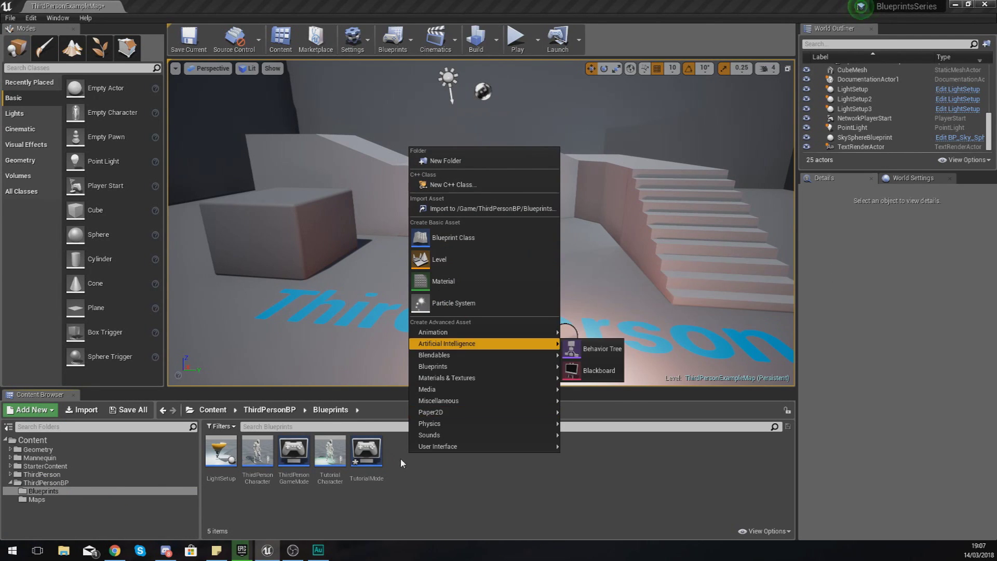
# Step: Reopen the Add New menu and choose Blueprint Class to get the Pick Parent Class chooser
pyautogui.click(401, 463)
pyautogui.rightClick(402, 460)
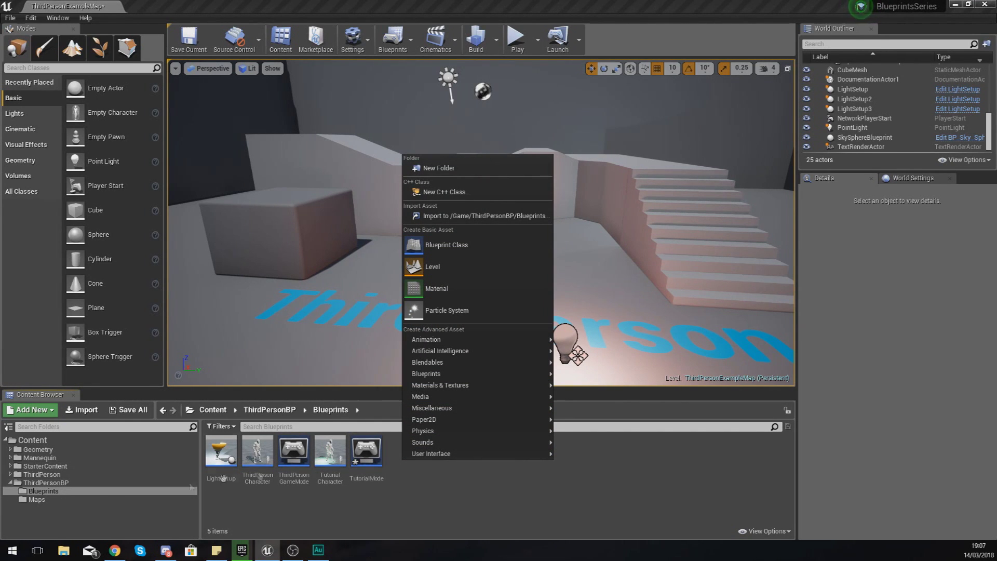
pyautogui.click(439, 251)
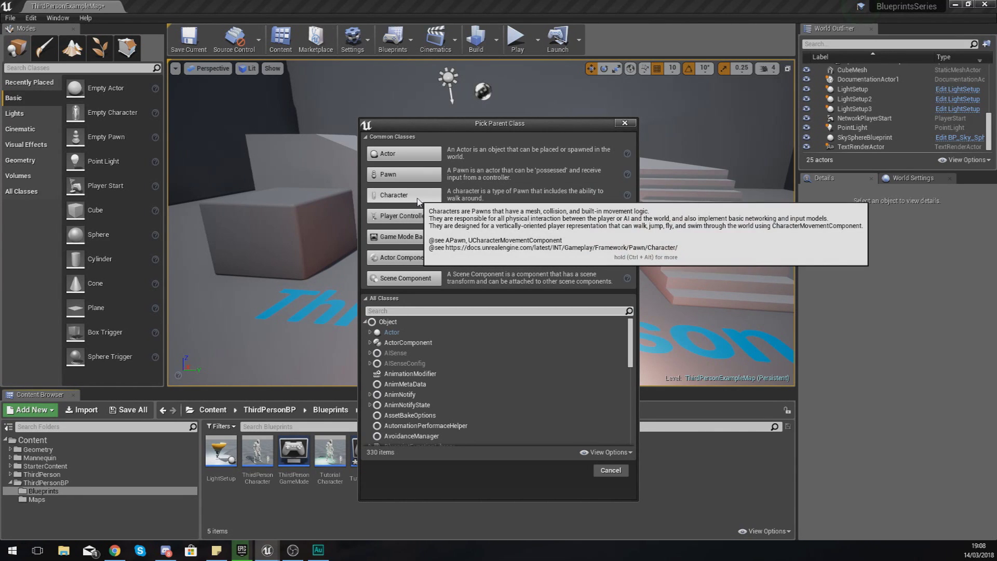
pyautogui.moveTo(429, 124); pyautogui.dragTo(533, 127)
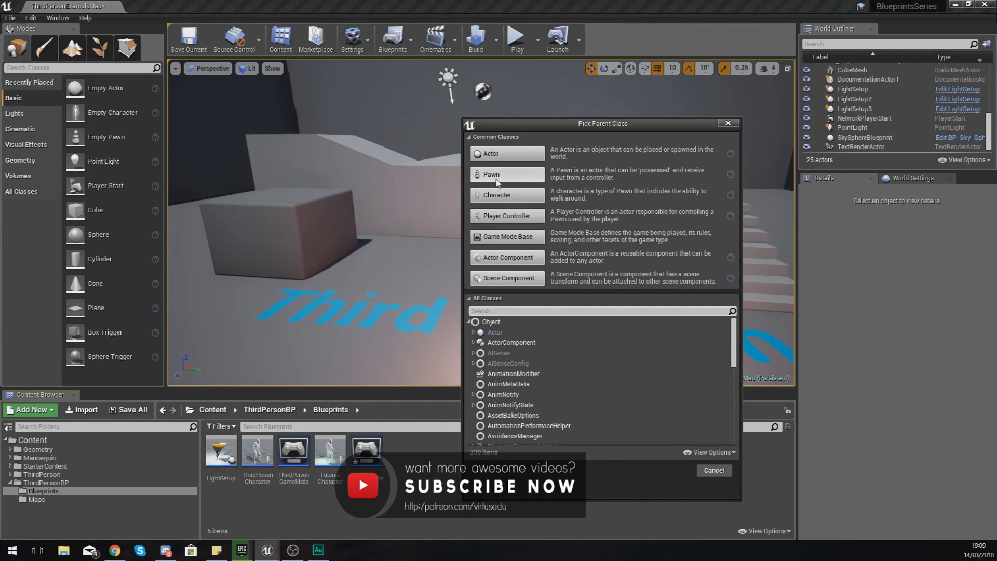
pyautogui.click(493, 175)
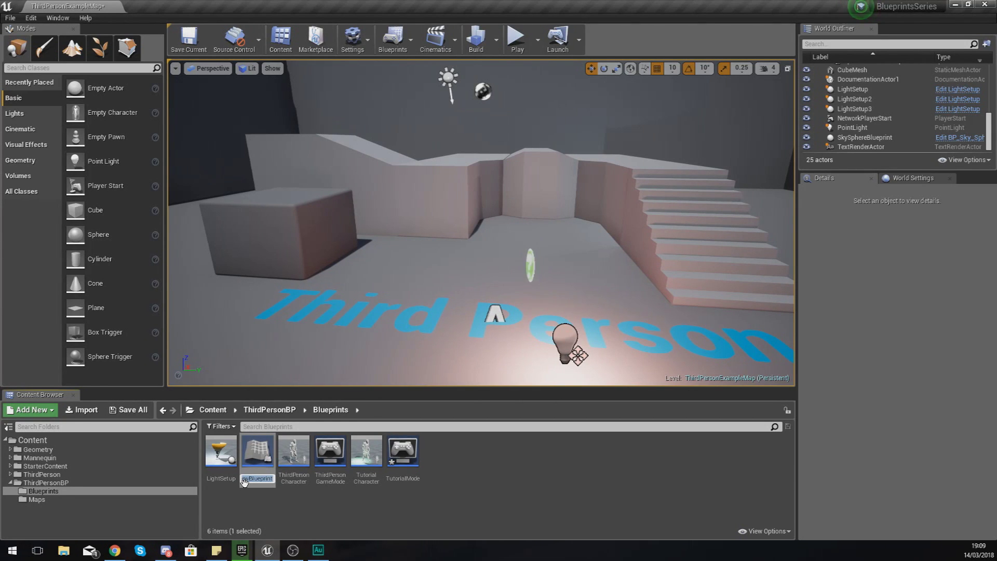
pyautogui.write('T')
pyautogui.write('utori')
pyautogui.write('alPawn')
# Step: Confirm TutorialPawn as the name of the new Pawn Blueprint
pyautogui.press('Return')
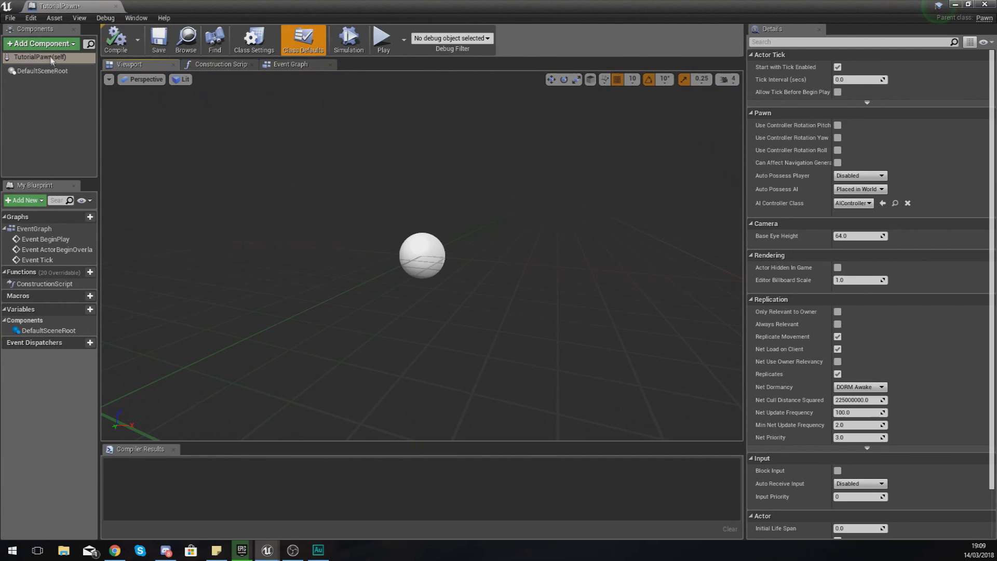
pyautogui.click(52, 59)
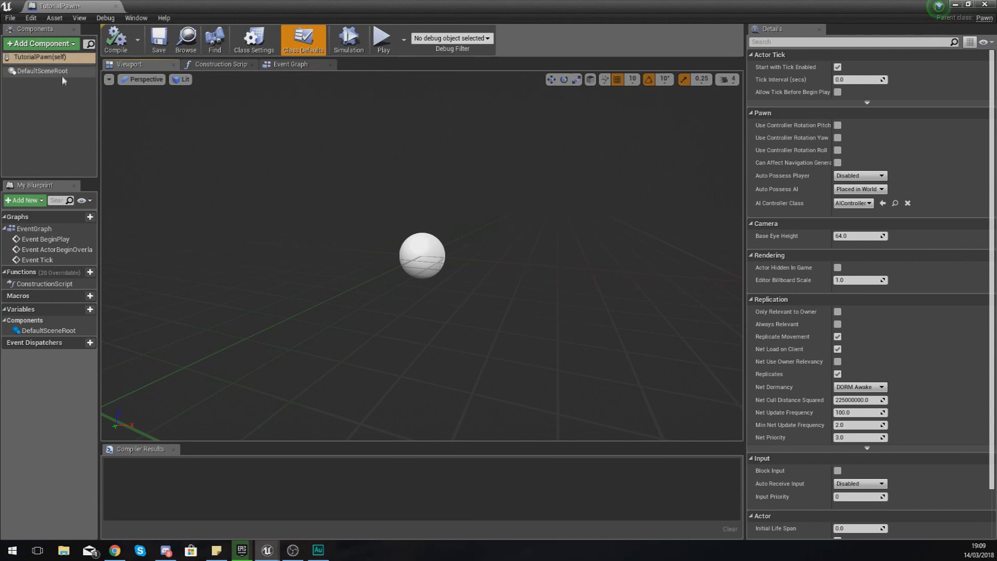
pyautogui.click(58, 44)
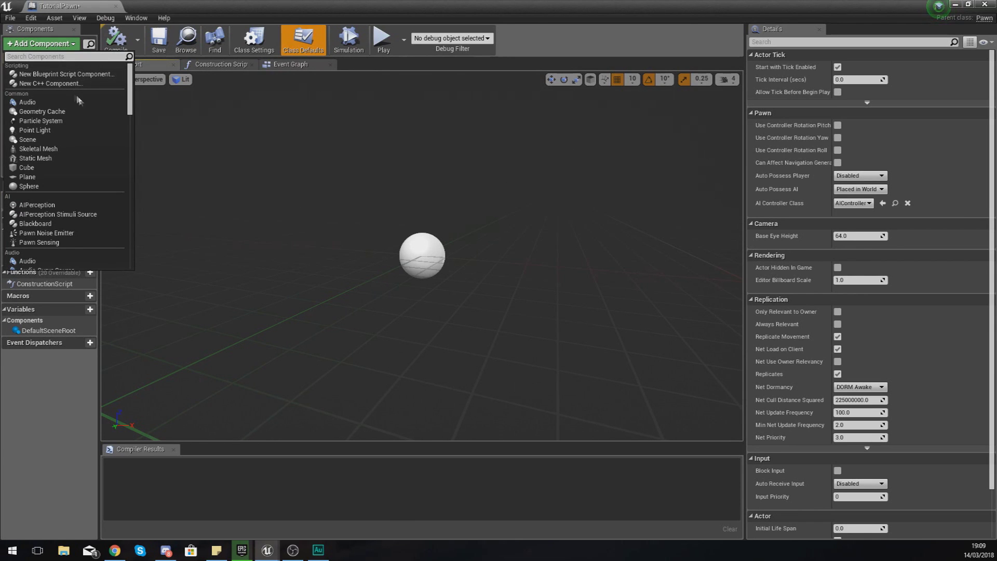
pyautogui.moveTo(130, 106)
pyautogui.mouseDown()
pyautogui.moveTo(129, 185)
pyautogui.moveTo(149, 261)
pyautogui.moveTo(135, 136)
pyautogui.mouseUp()
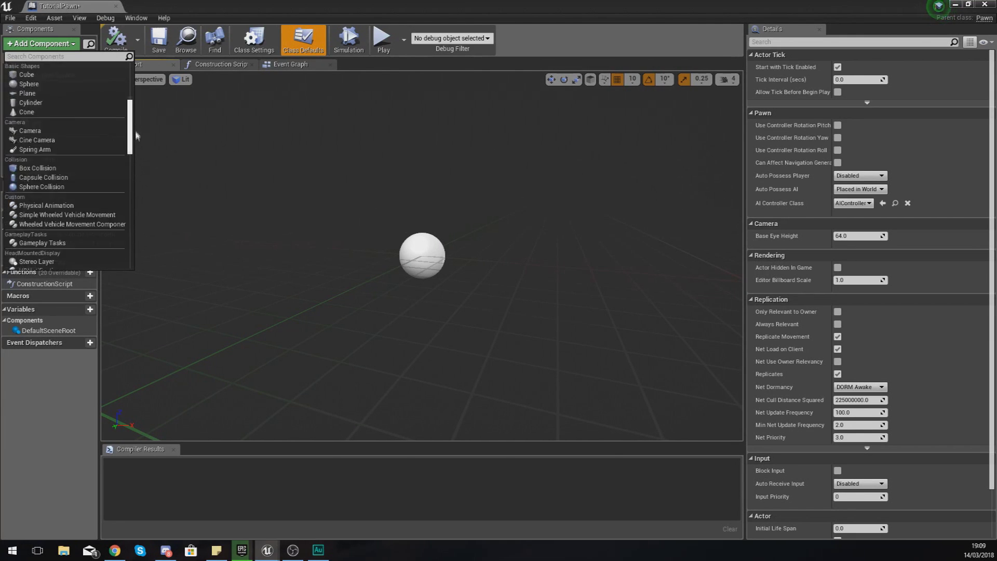
pyautogui.scroll(5, 136, 136)
pyautogui.click(109, 6)
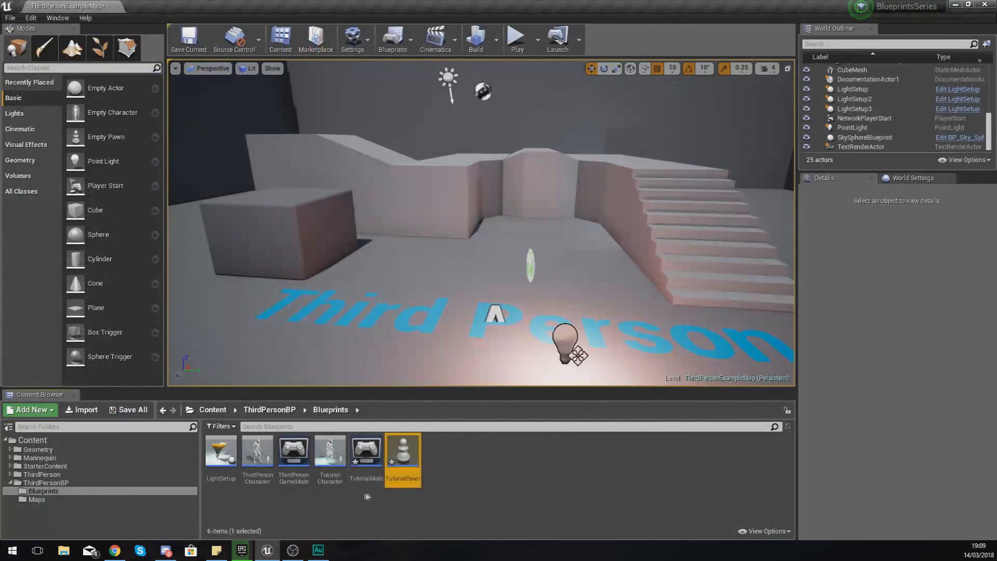
pyautogui.doubleClick(331, 459)
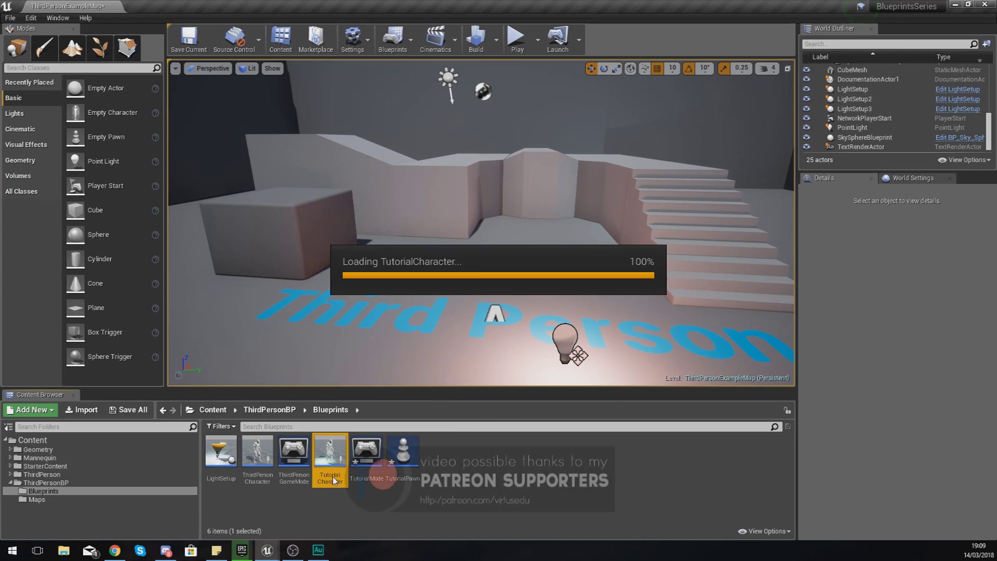
pyautogui.click(58, 127)
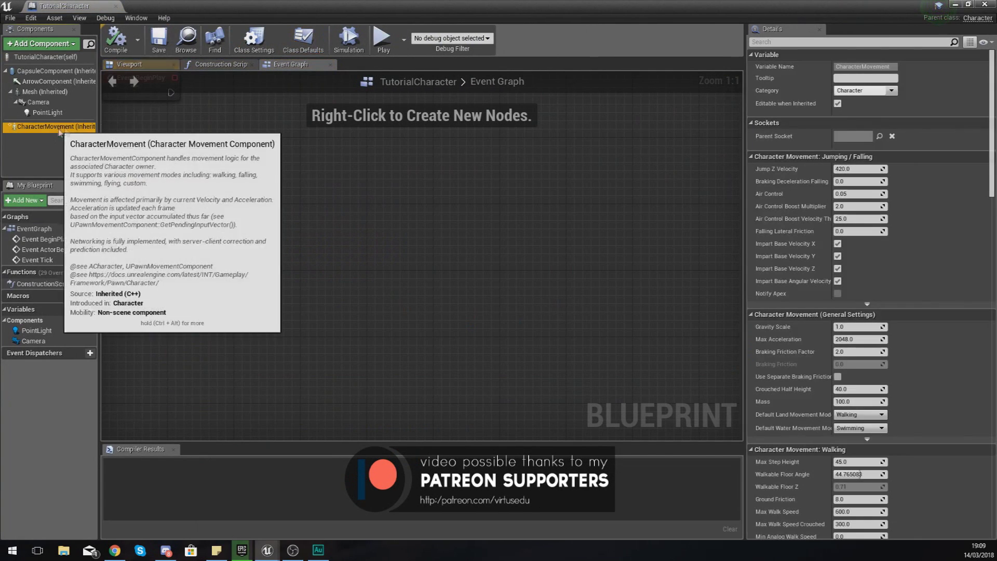
pyautogui.click(423, 251)
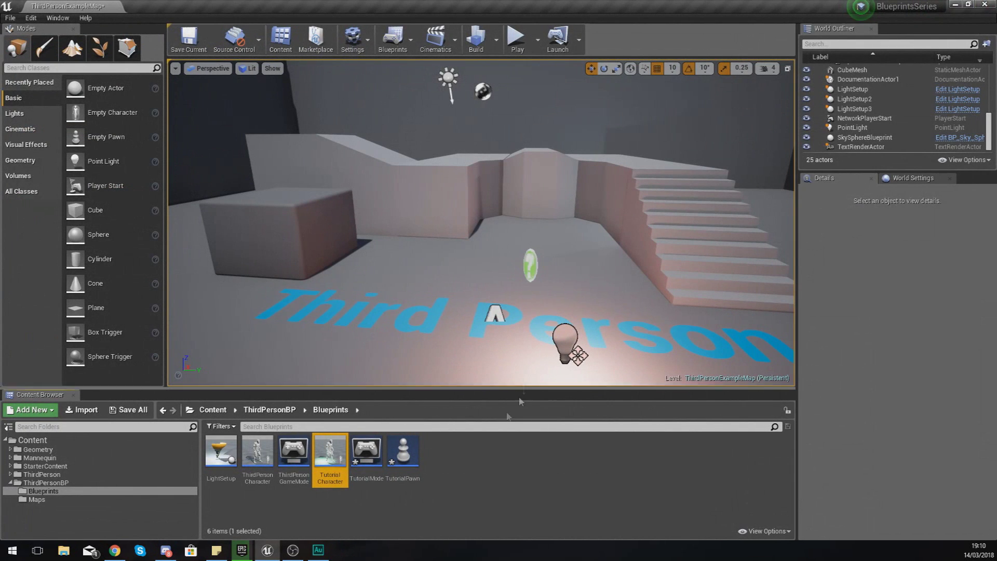
pyautogui.click(404, 453)
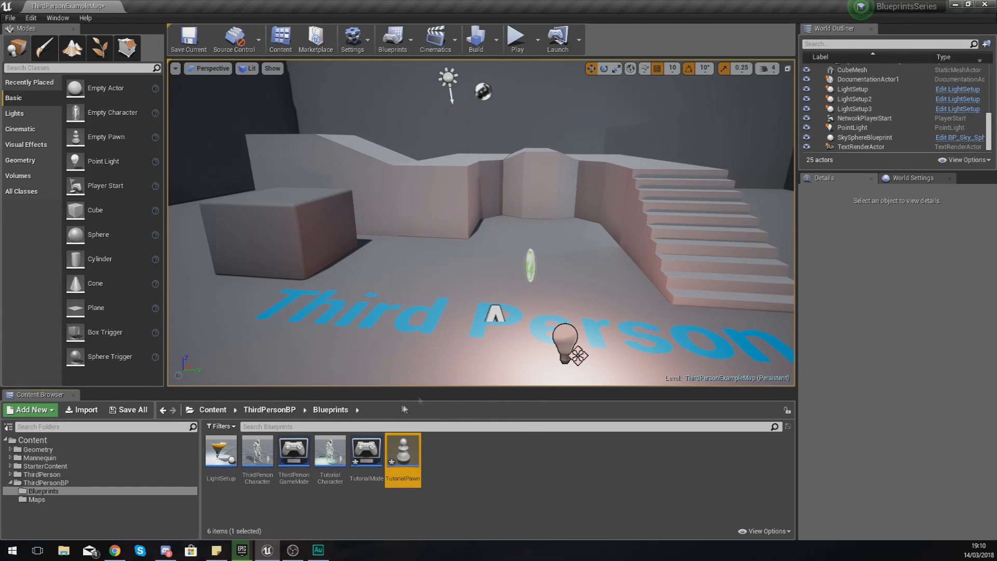
pyautogui.click(471, 478)
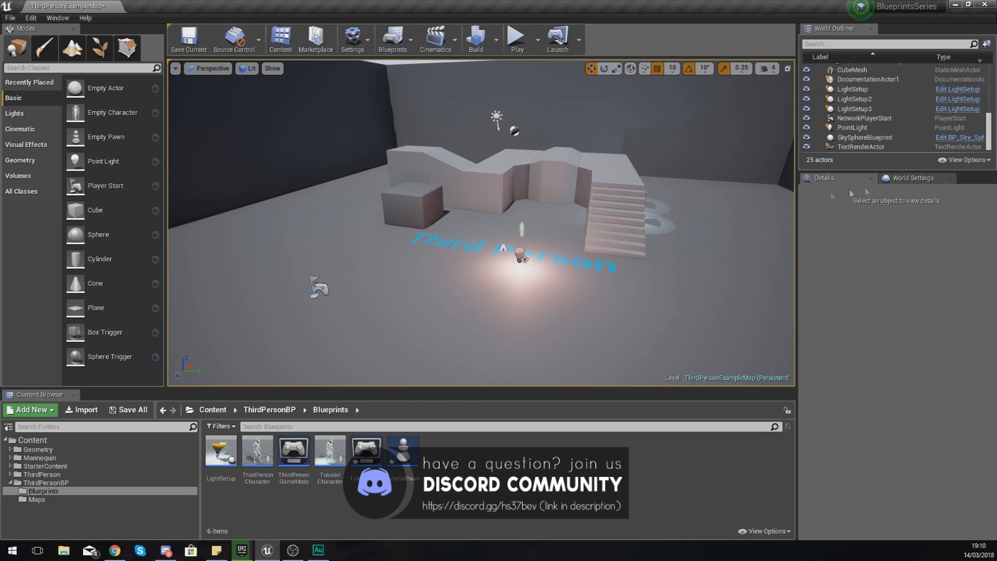
# Step: Check the World Settings GameMode Override options, leaving it at None, and open the Edit menu
pyautogui.click(899, 183)
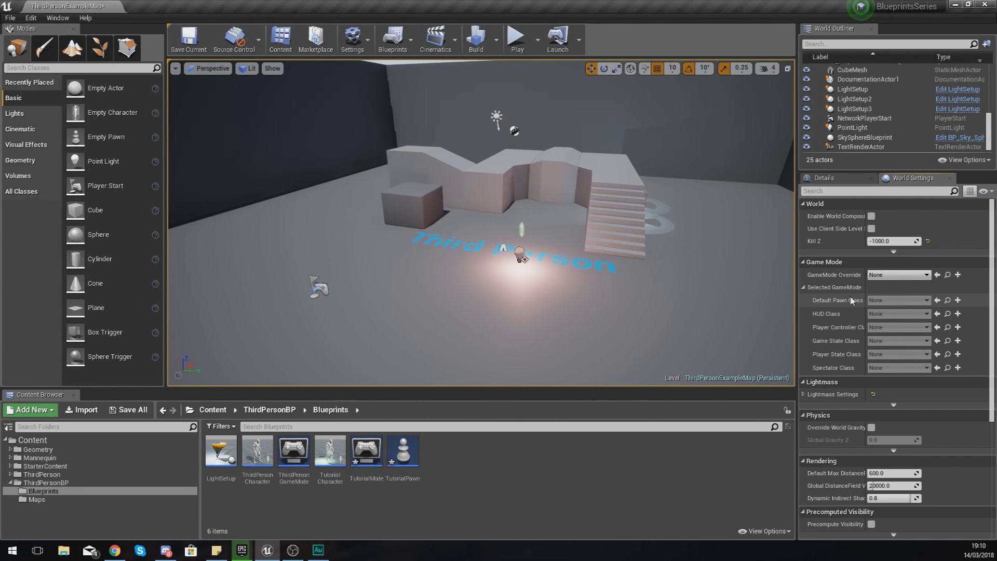
pyautogui.click(886, 276)
pyautogui.click(886, 277)
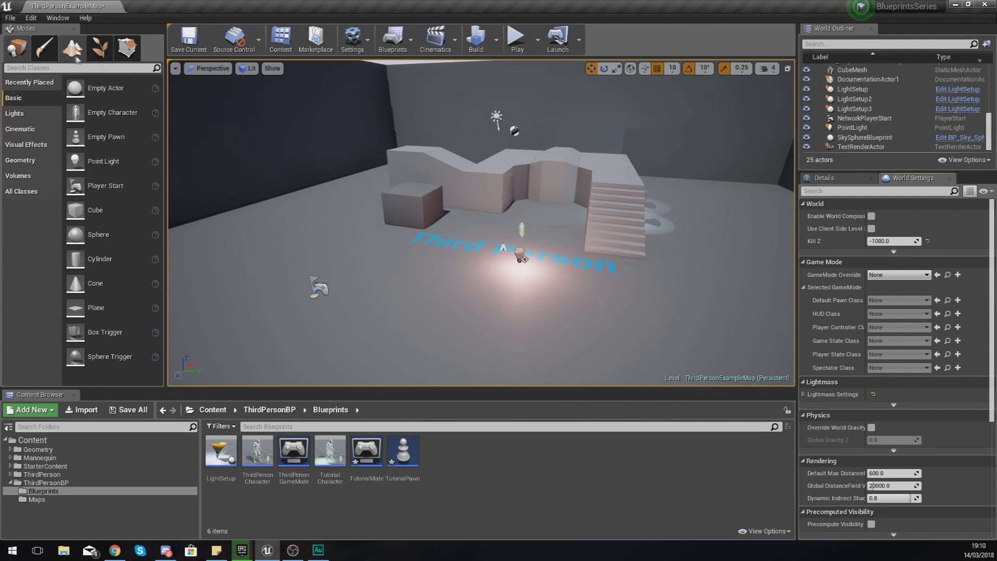
pyautogui.click(31, 17)
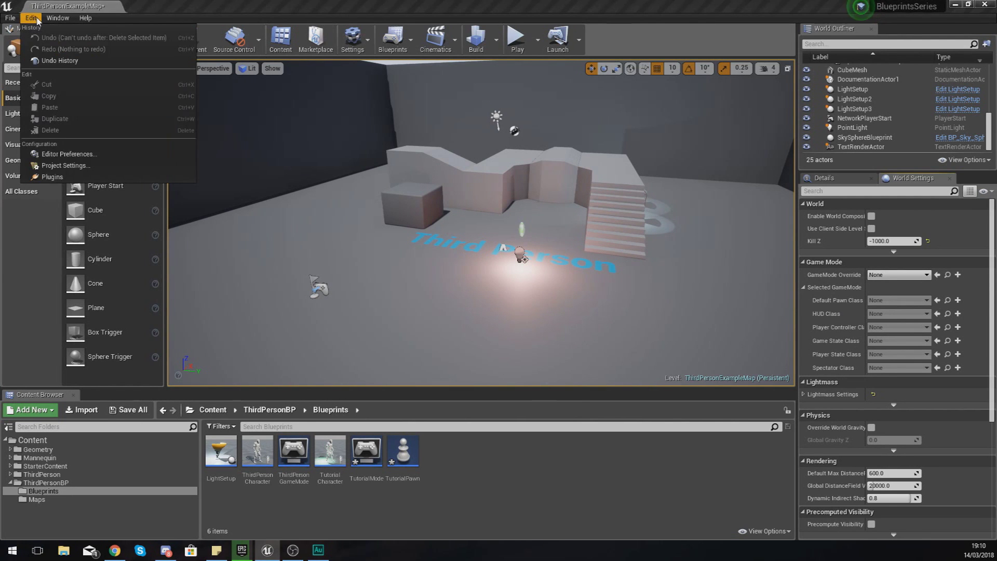
# Step: Set TutorialPawn as Default Pawn Class in Project Settings Maps & Modes, then play the level
pyautogui.click(82, 167)
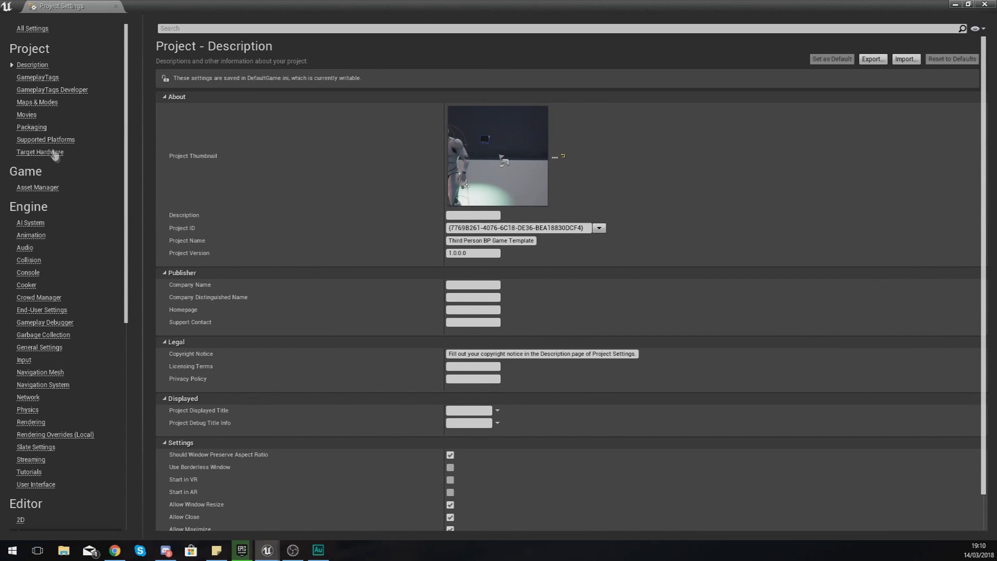
pyautogui.click(43, 110)
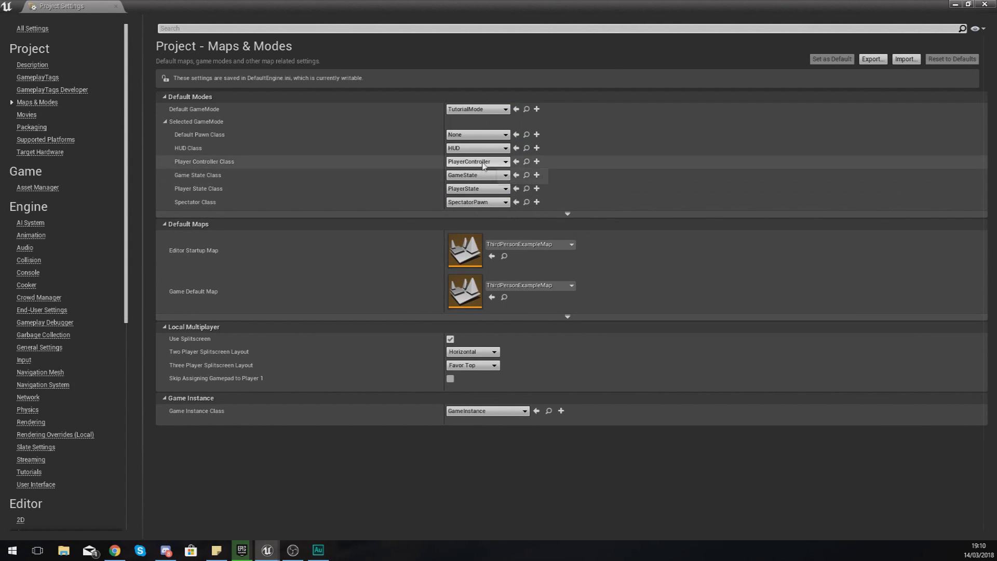
pyautogui.click(466, 136)
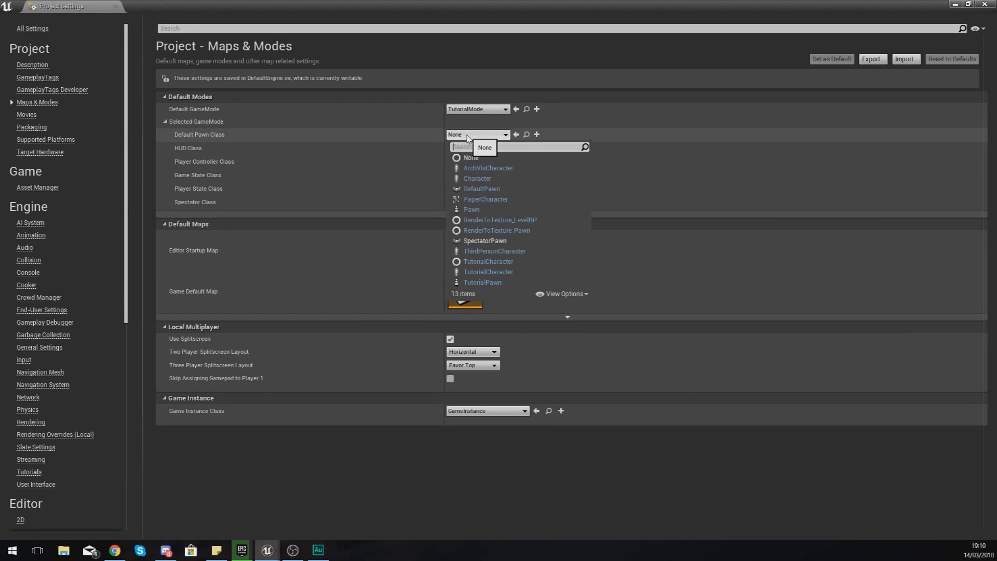
pyautogui.click(488, 282)
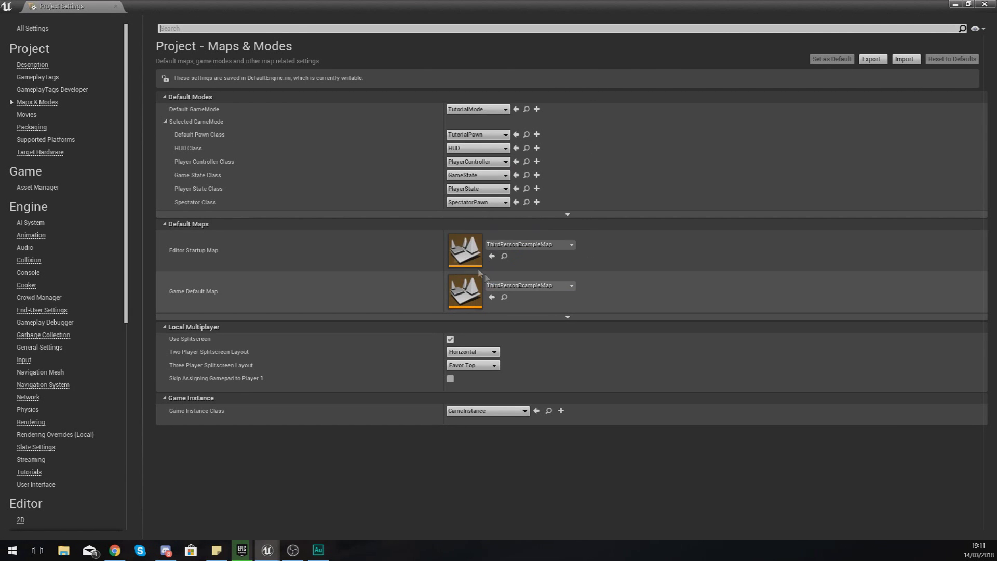
pyautogui.click(988, 4)
pyautogui.click(518, 39)
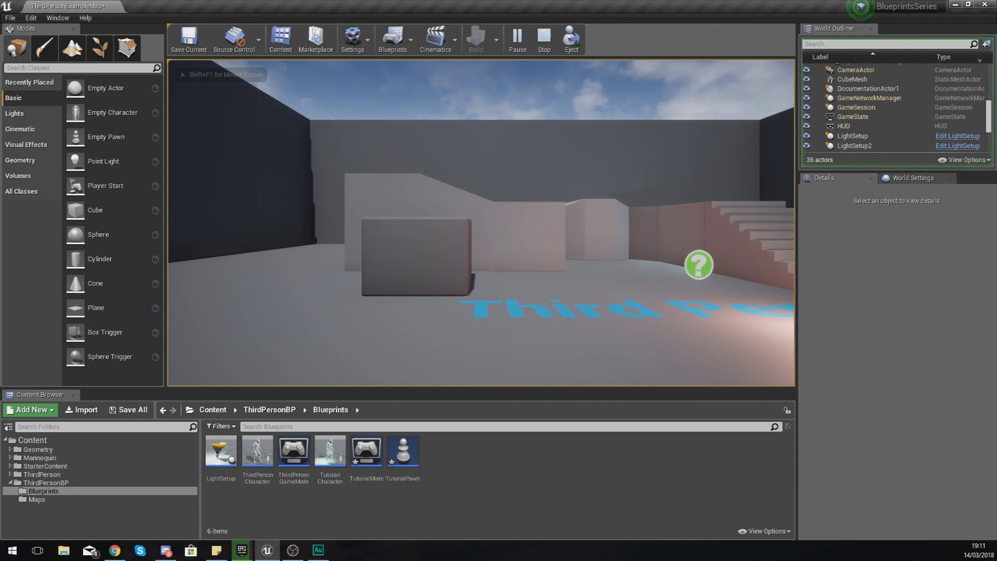
# Step: Stop the play session and fly the editor camera around the walls, sky and staircase
pyautogui.press('Escape')
pyautogui.moveTo(388, 382); pyautogui.dragTo(436, 327, button='right')
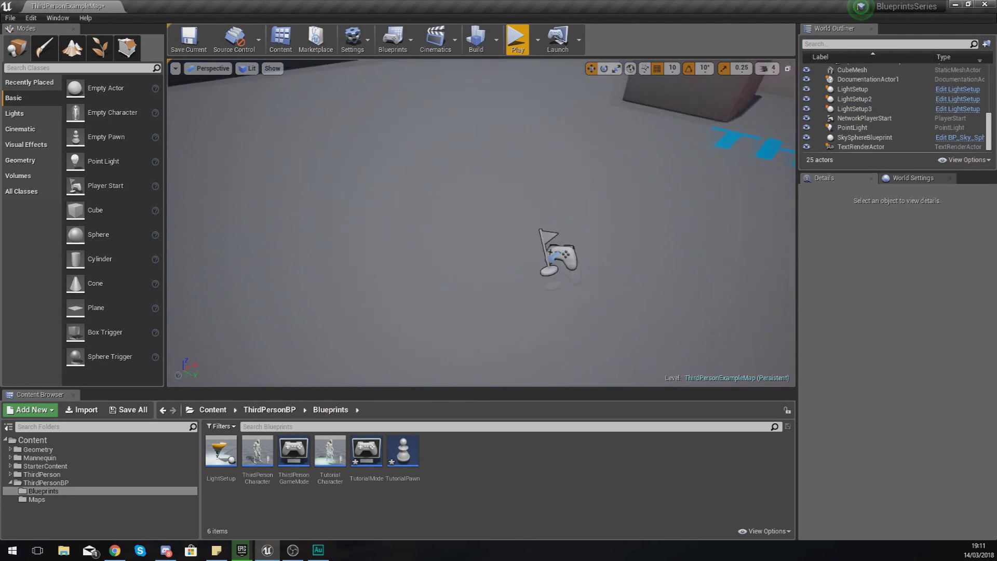
pyautogui.moveTo(461, 237); pyautogui.dragTo(461, 237, button='right')
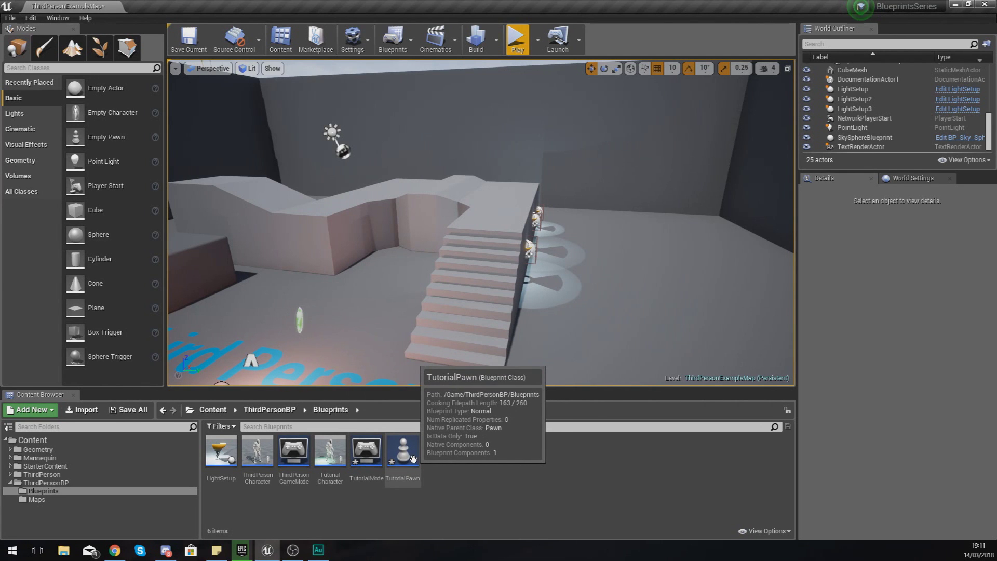
pyautogui.moveTo(467, 234); pyautogui.dragTo(468, 234, button='right')
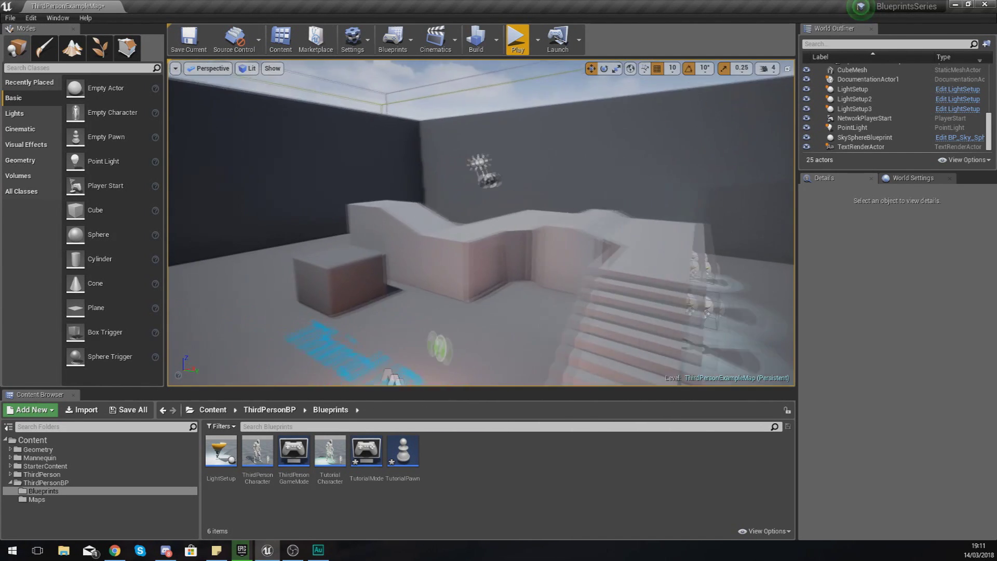
pyautogui.moveTo(522, 287); pyautogui.dragTo(523, 288, button='right')
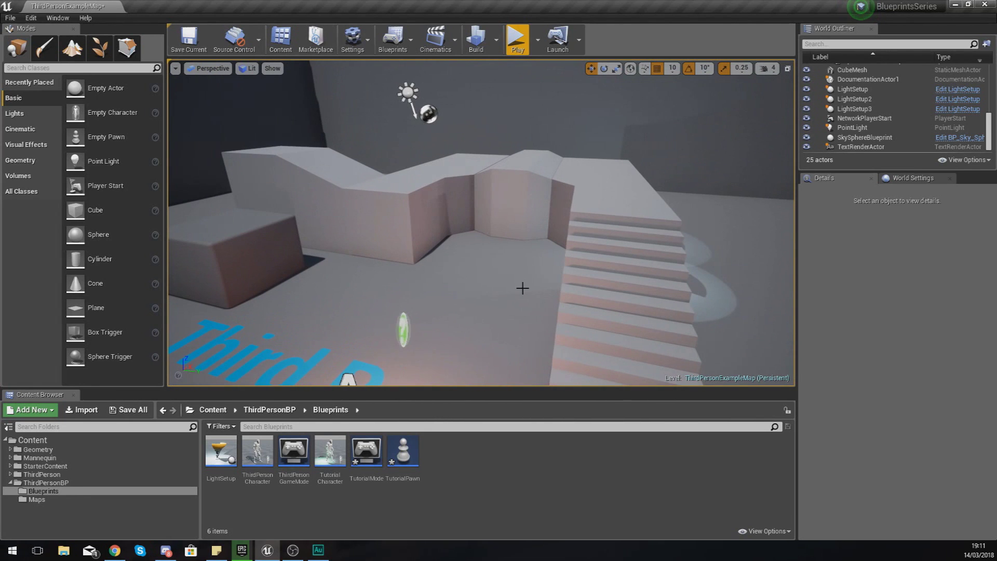